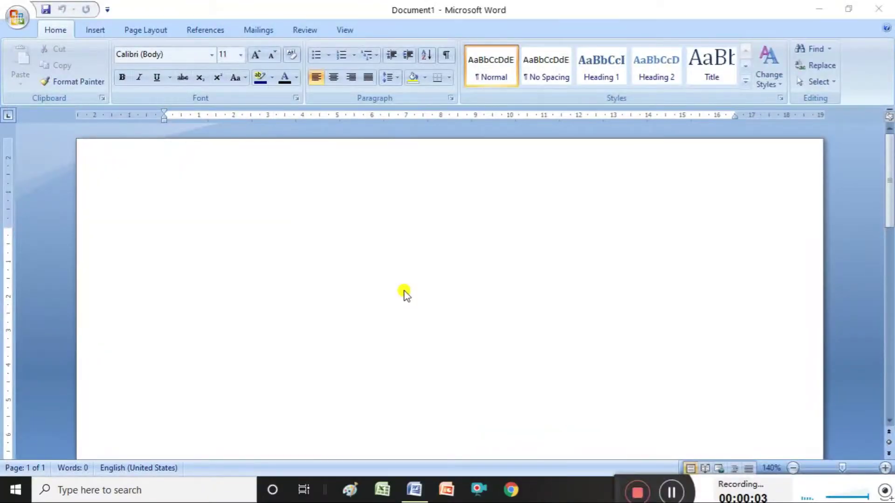
- Draw a rectangle of about 6.27 cm by 2.81 cm on the blank page from the Shapes gallery
click(326, 254)
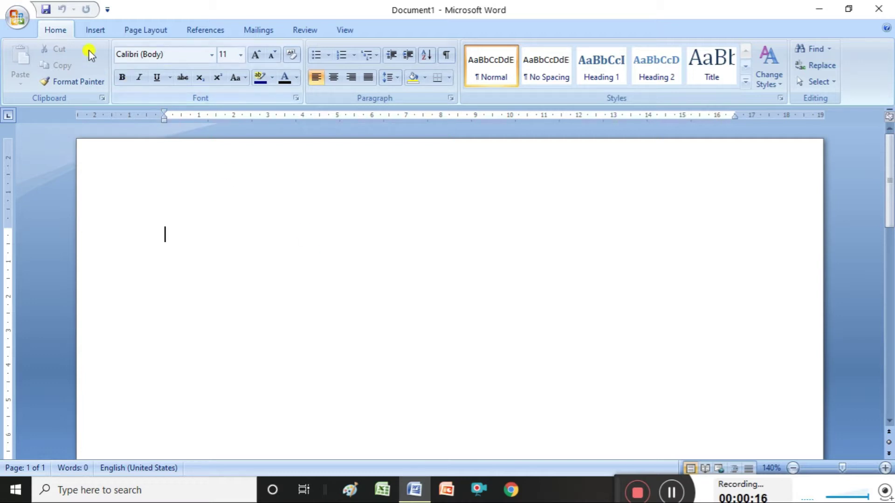
click(95, 33)
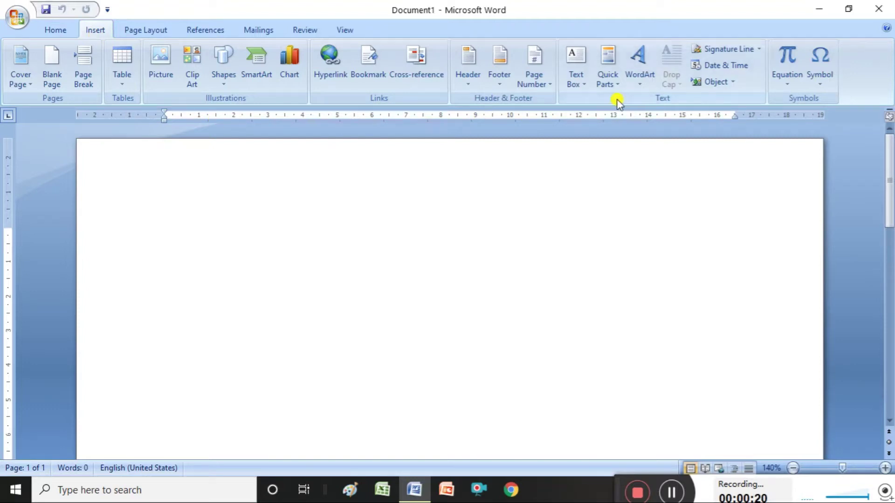
click(229, 81)
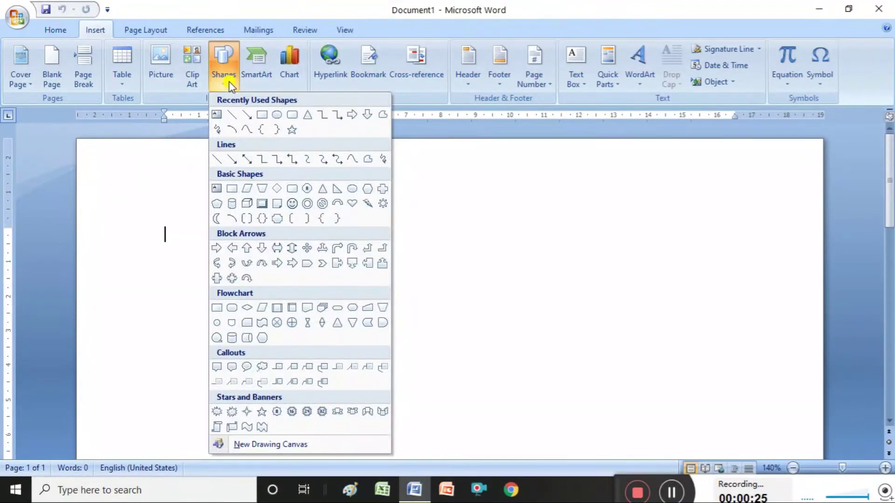
click(261, 114)
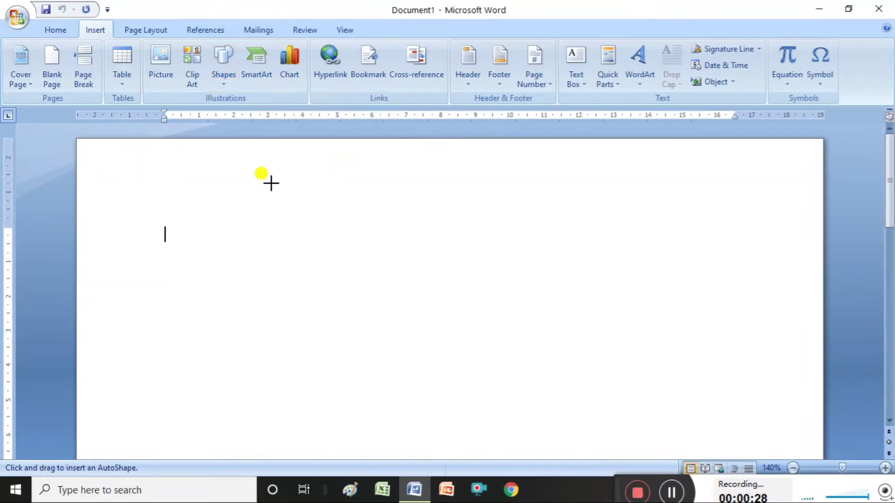
mouse_move(254, 224)
mouse_down()
mouse_move(326, 304)
mouse_move(449, 304)
mouse_move(455, 319)
mouse_move(472, 322)
mouse_up()
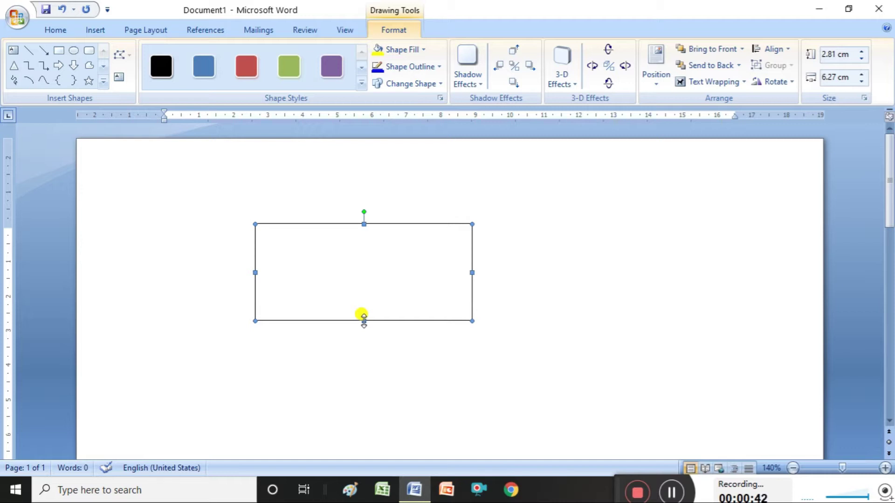
- Stretch the rectangle taller and wider by its handles, then increase its height
drag(364, 321, 366, 347)
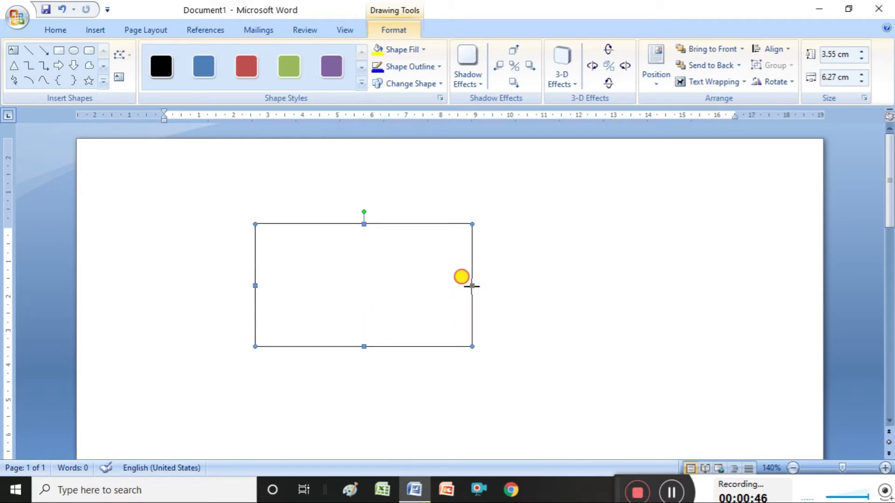
drag(472, 285, 500, 284)
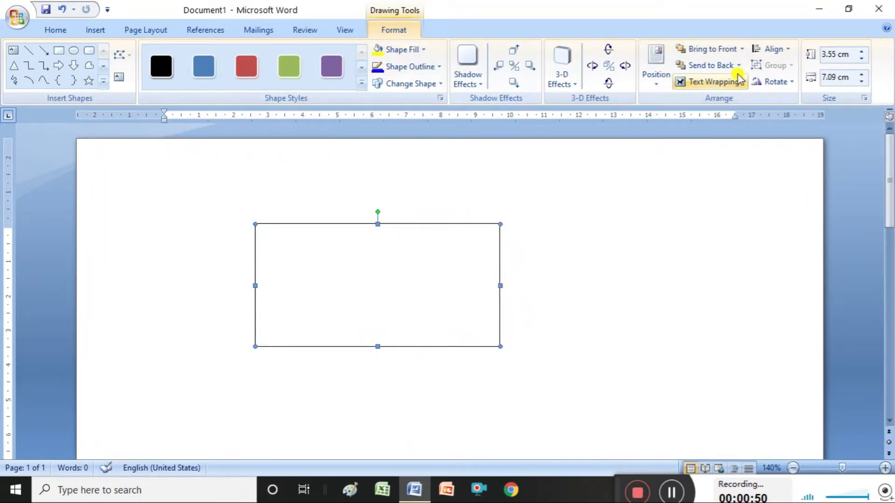
click(861, 51)
click(861, 52)
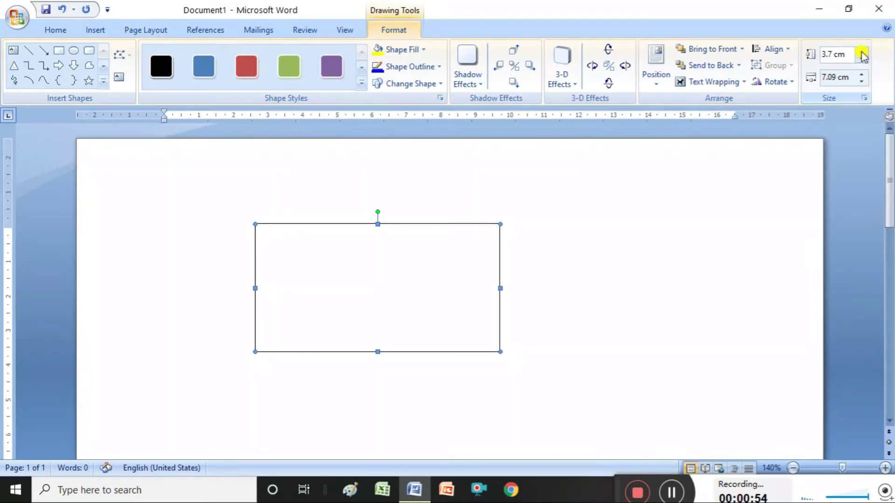
click(861, 52)
click(861, 51)
click(861, 52)
click(861, 52)
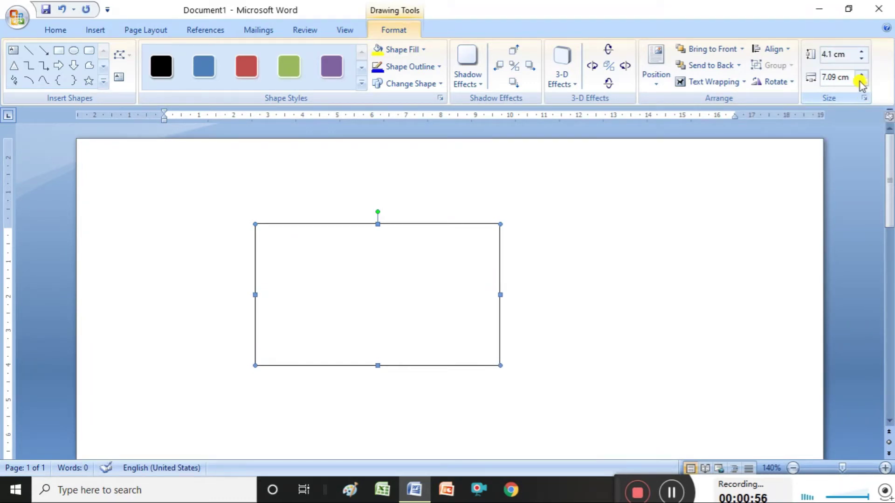
- Adjust the rectangle's width to about 6.1 cm with the Shape Width spinner
click(861, 75)
click(861, 74)
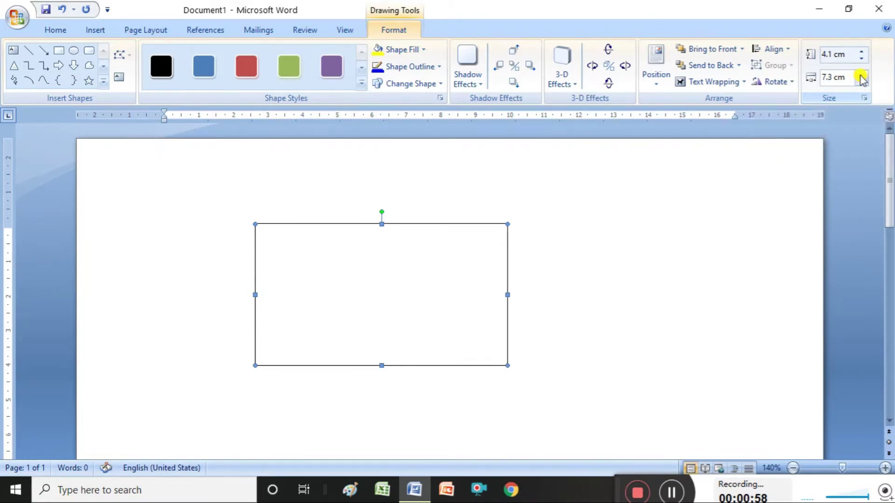
click(861, 75)
click(861, 75)
click(861, 75)
click(861, 82)
click(861, 82)
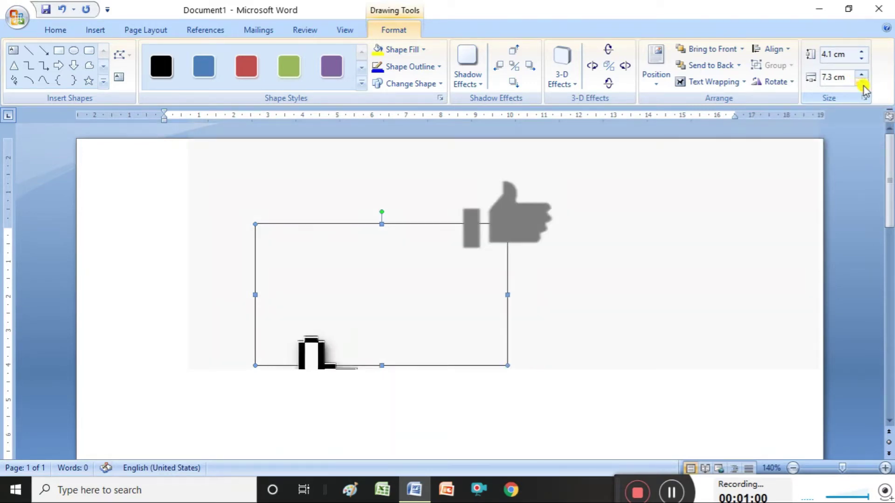
click(862, 82)
click(861, 82)
click(861, 82)
click(862, 82)
click(861, 82)
click(861, 82)
click(861, 82)
click(861, 82)
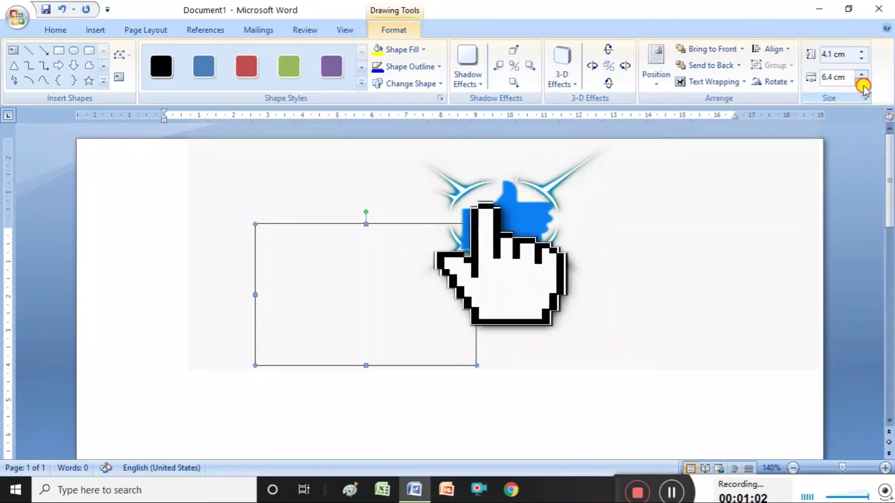
click(861, 82)
click(861, 82)
click(861, 82)
- Lower the rectangle's height with the Shape Height spinner, ending at about 3.2 cm
click(860, 57)
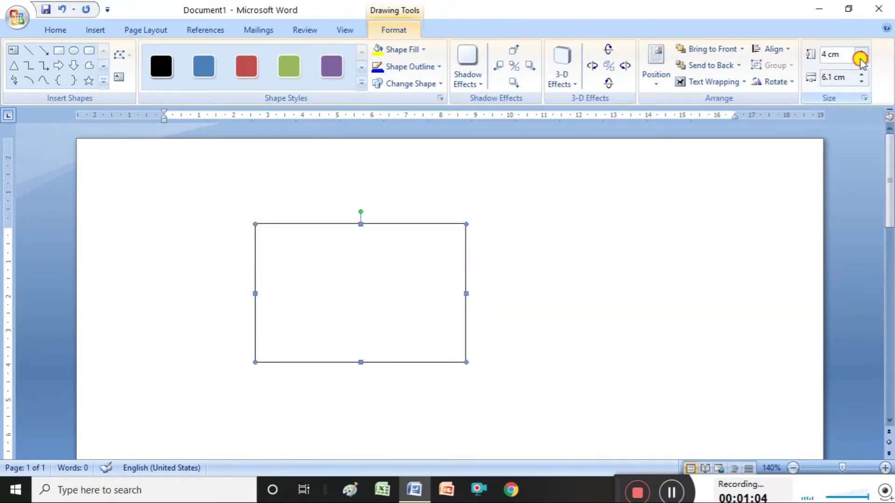
click(861, 58)
click(861, 58)
click(861, 58)
click(861, 58)
click(861, 58)
click(861, 58)
click(860, 58)
click(861, 58)
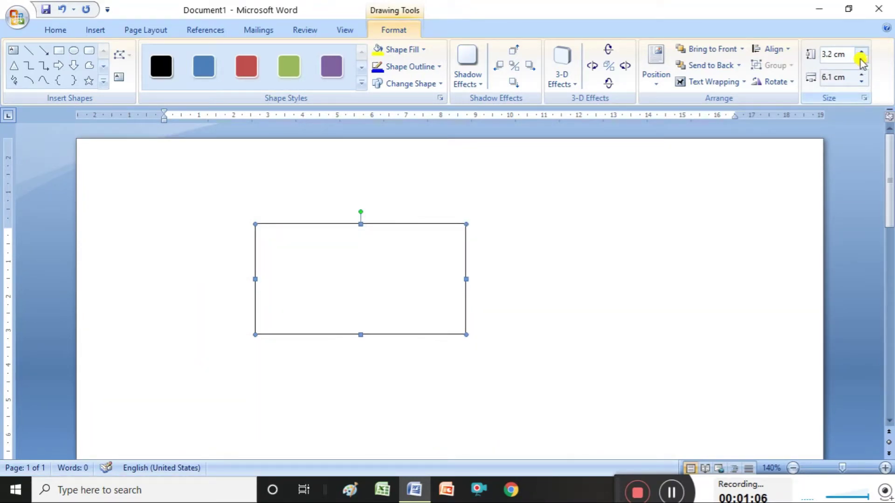
click(861, 57)
click(860, 58)
click(861, 58)
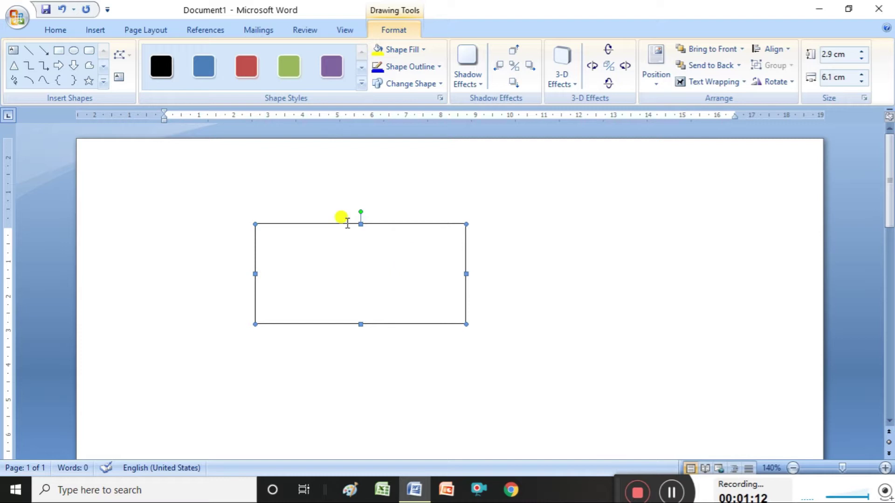
- Insert a Simple Text Box and delete its placeholder quote text
click(94, 30)
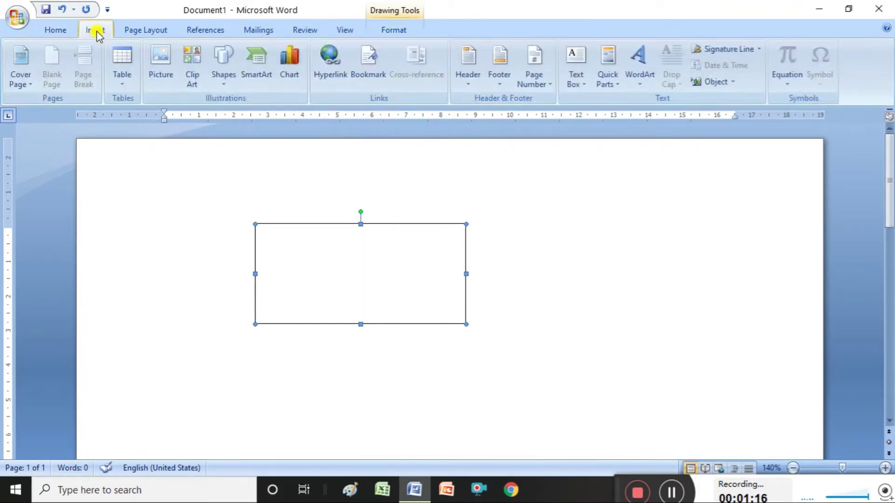
click(582, 82)
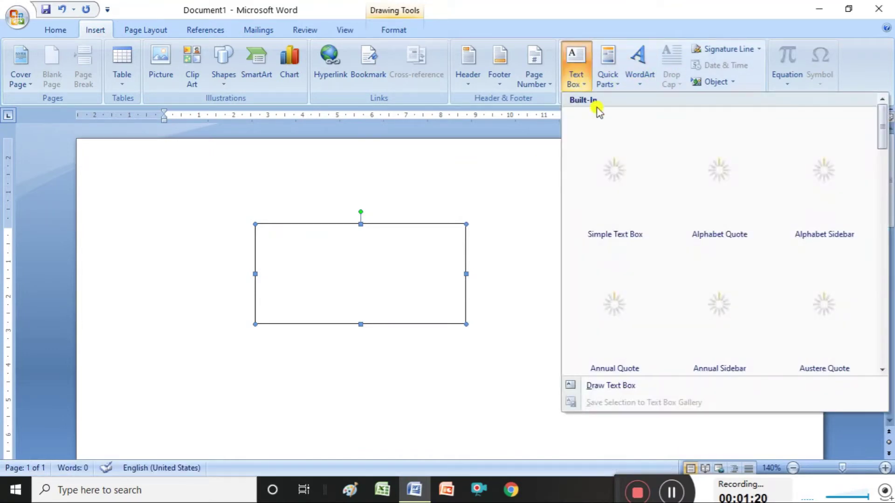
click(611, 160)
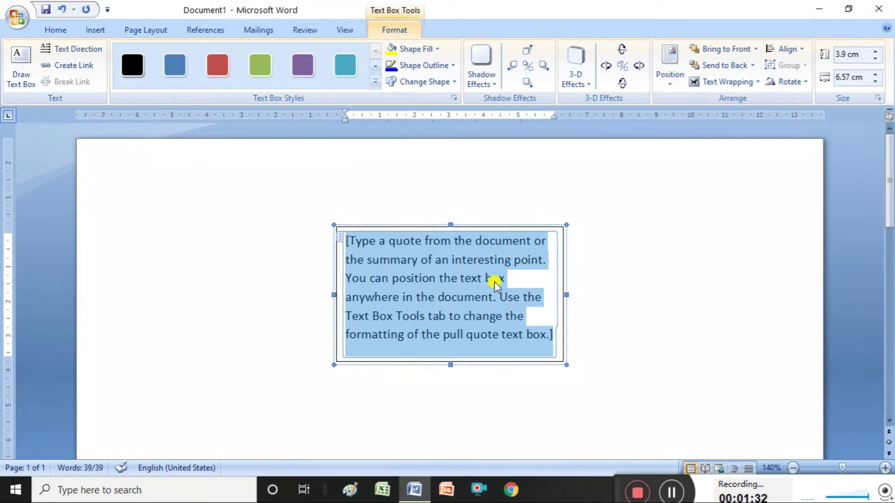
key(Delete)
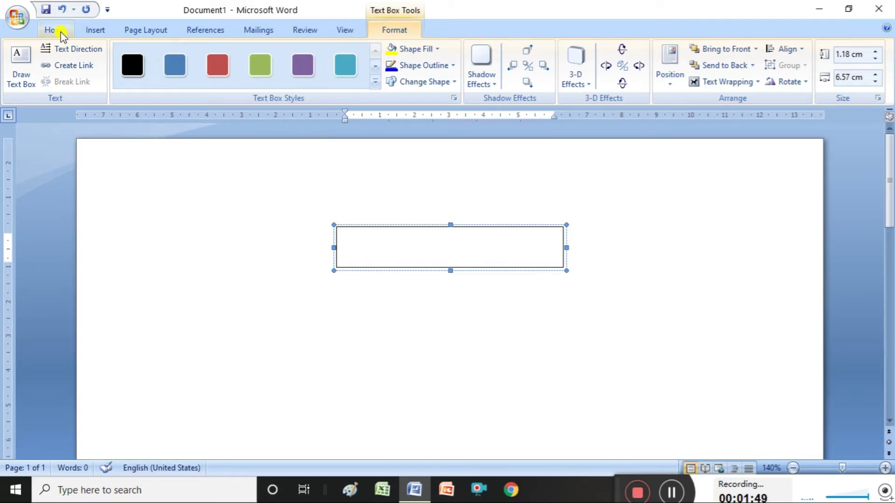
- Format the empty text box with font size 9, red font colour and the No Spacing style
click(61, 33)
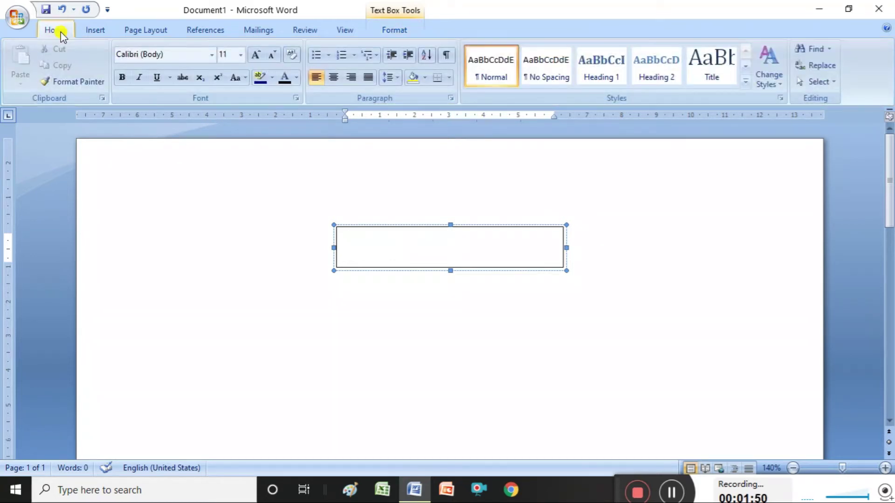
click(241, 55)
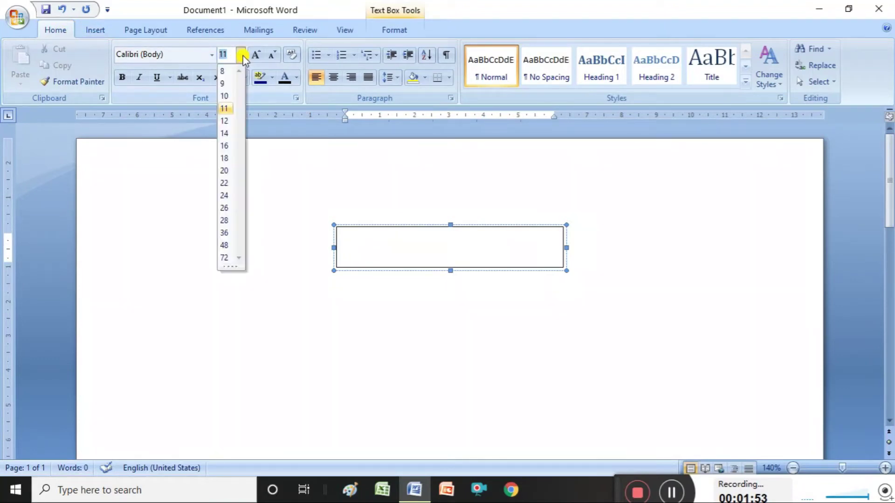
click(227, 80)
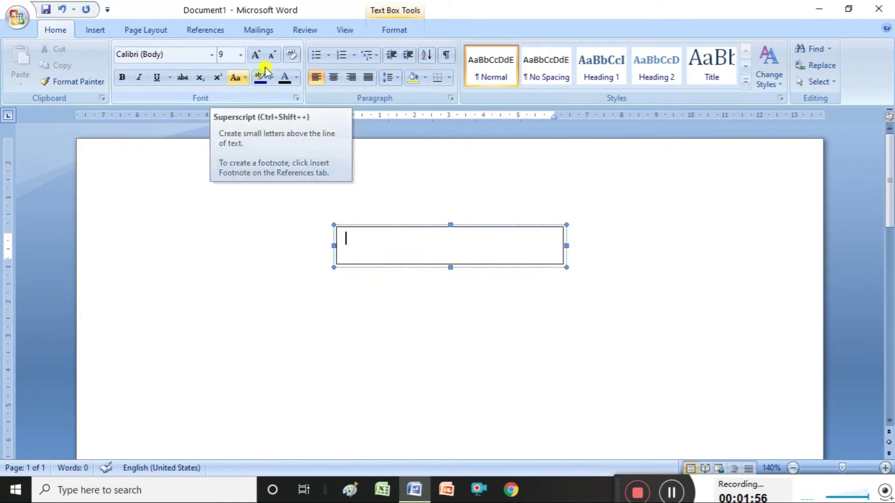
click(297, 77)
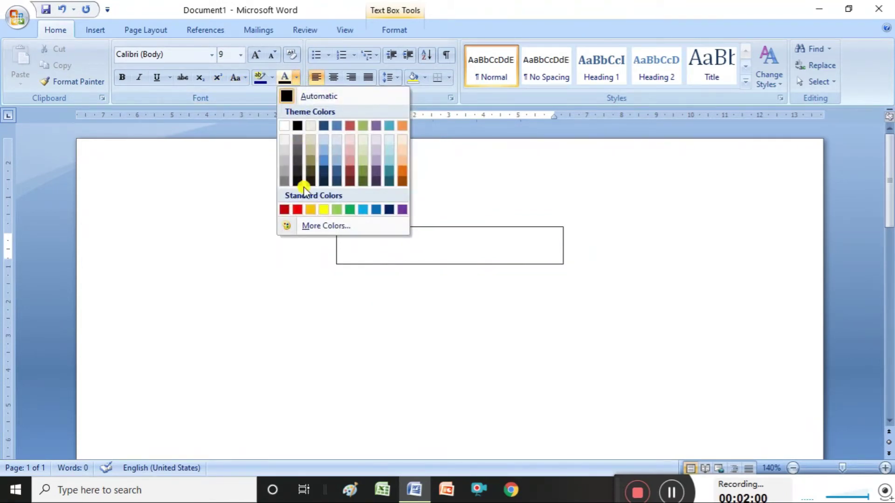
click(298, 208)
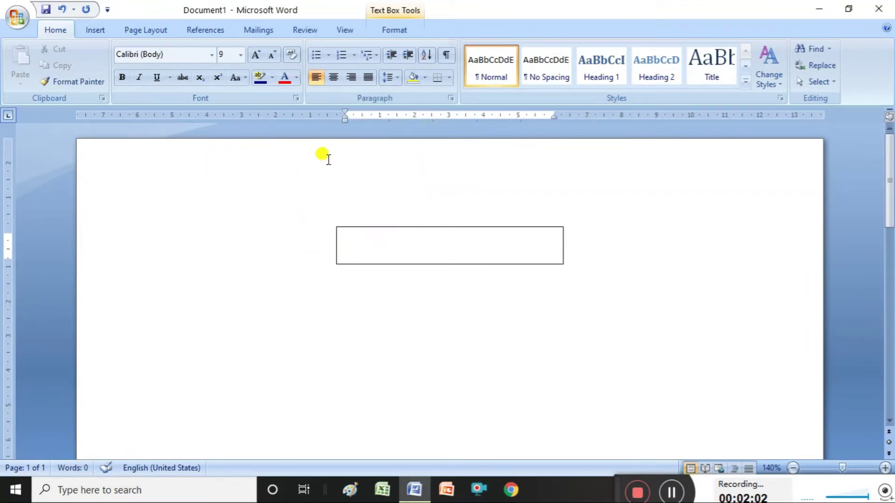
click(544, 67)
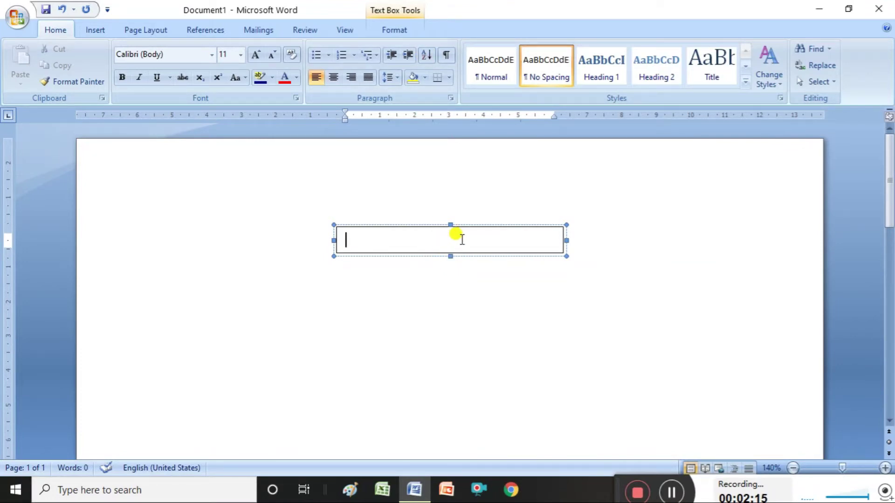
- Raise the text box height to 3.4 cm with the Size spinner
click(404, 12)
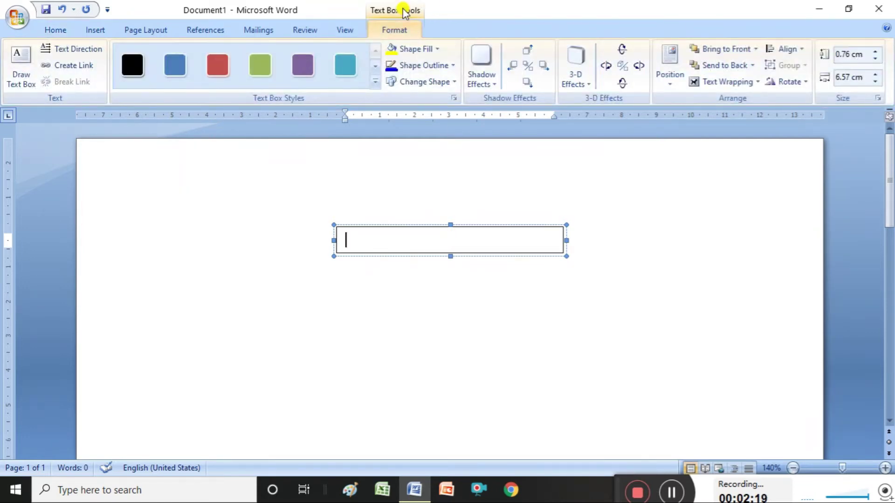
click(876, 51)
click(876, 51)
click(876, 51)
click(877, 52)
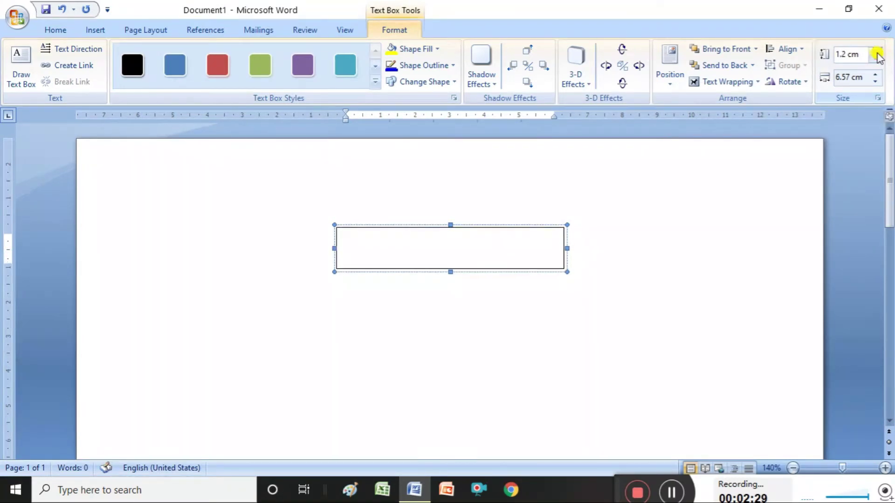
double_click(877, 51)
double_click(876, 51)
click(876, 51)
double_click(876, 52)
double_click(877, 51)
click(876, 51)
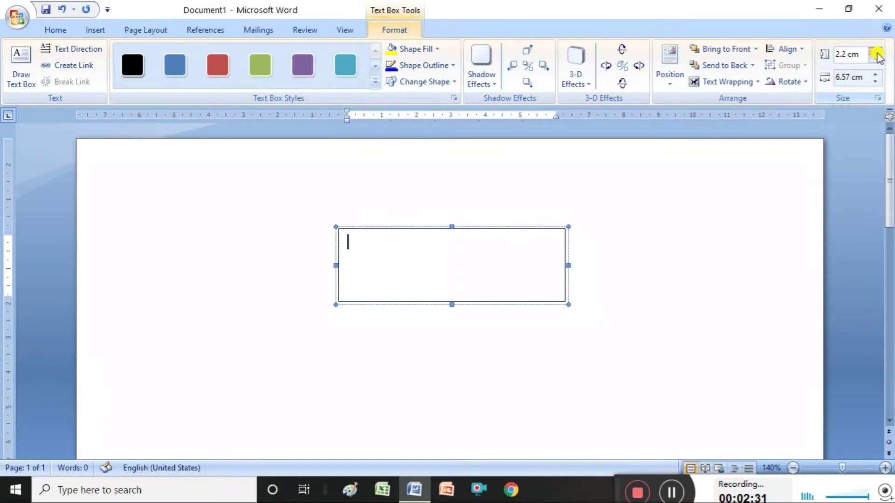
double_click(876, 52)
double_click(876, 51)
double_click(876, 52)
click(876, 52)
double_click(876, 52)
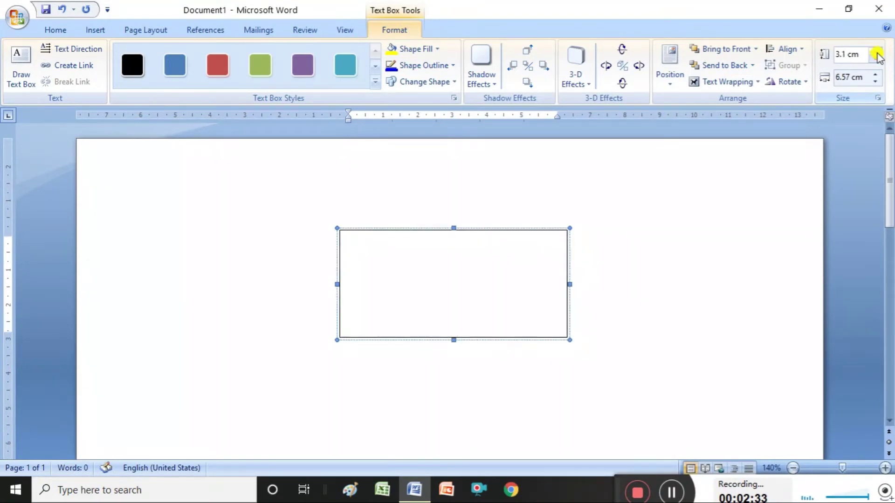
double_click(876, 52)
click(876, 52)
- Set the text box width to 6 cm, widening toward 7 cm then narrowing back
click(875, 74)
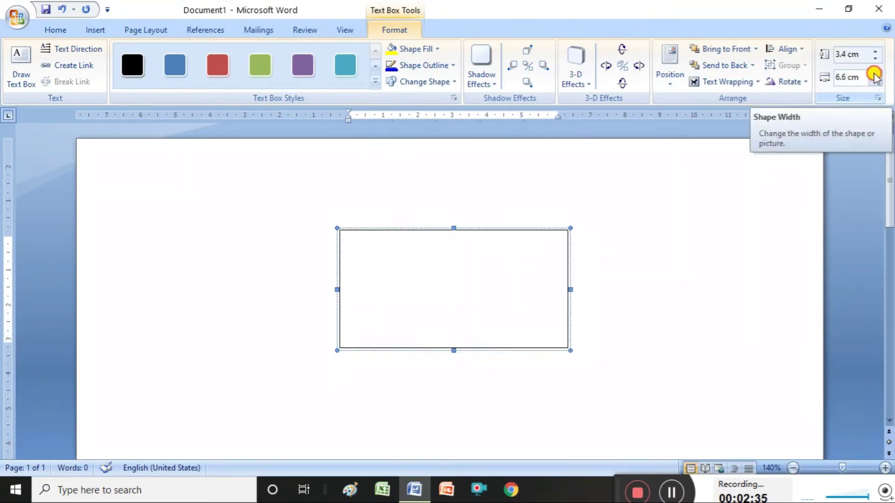
double_click(875, 74)
double_click(875, 74)
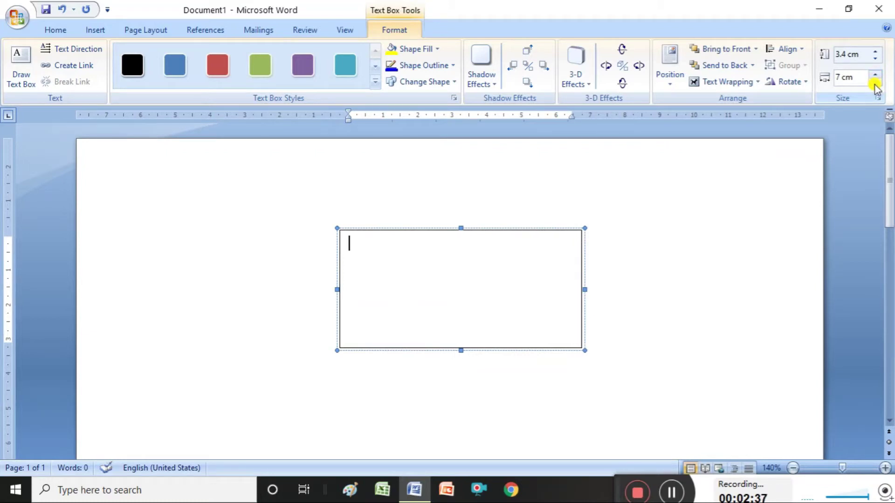
click(875, 81)
double_click(875, 81)
double_click(875, 81)
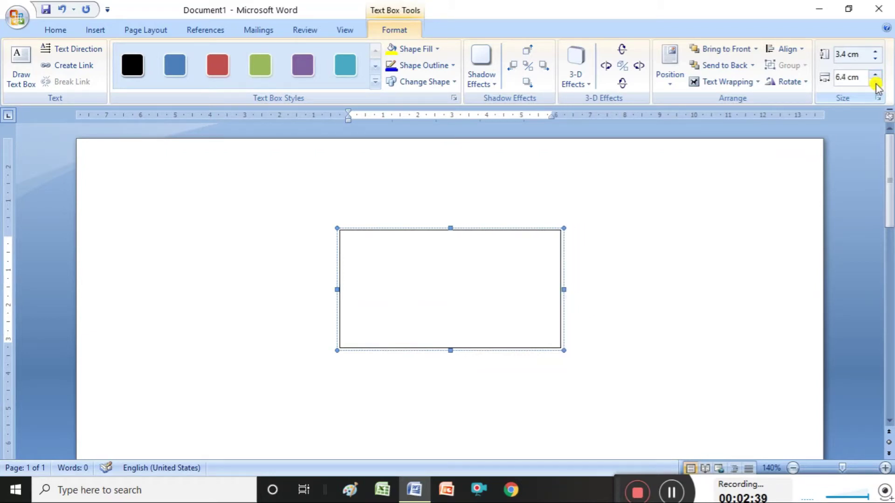
double_click(875, 81)
click(875, 81)
click(875, 82)
click(875, 81)
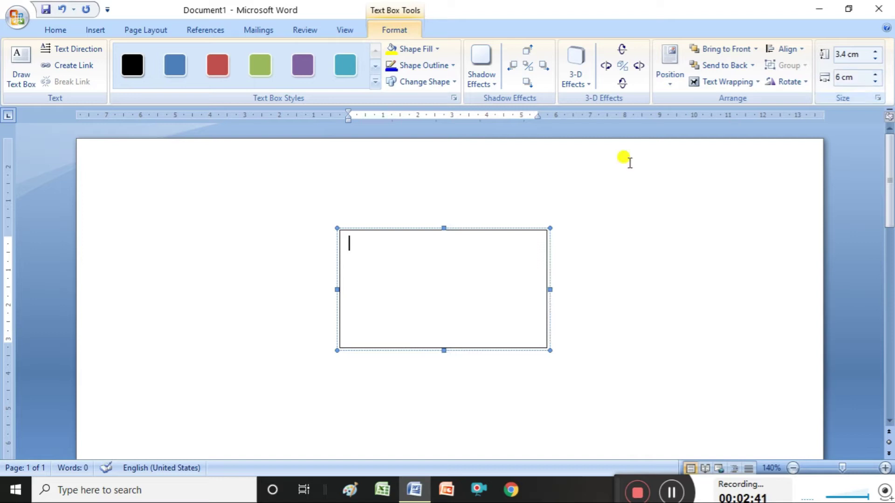
- Type ABC LTD and jayanagar as the first lines of the text box
click(365, 251)
text(AB)
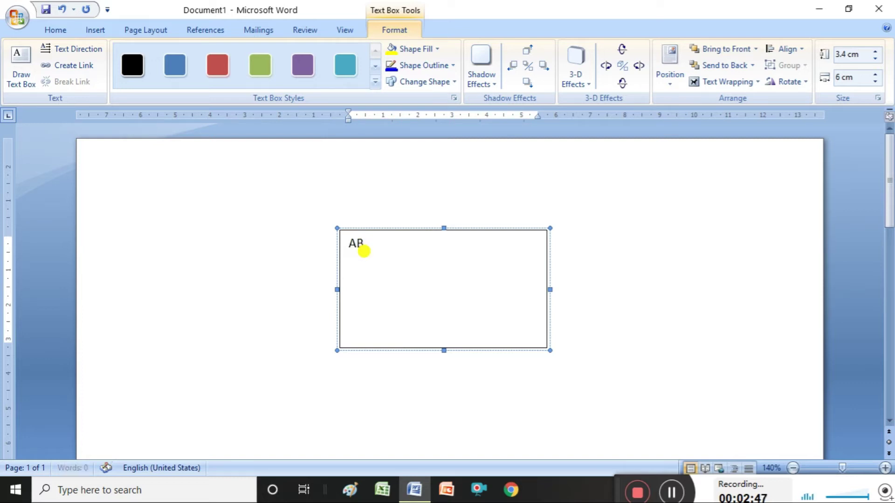
text(C LTD)
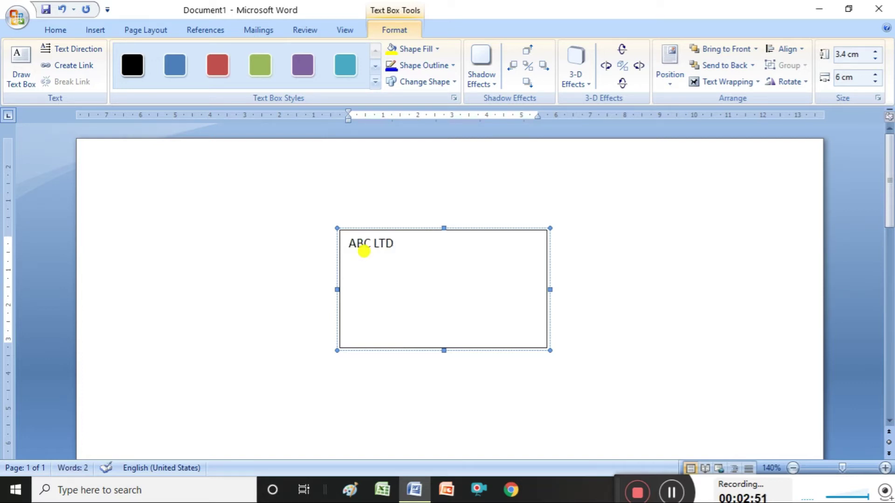
key(Return)
text(jay)
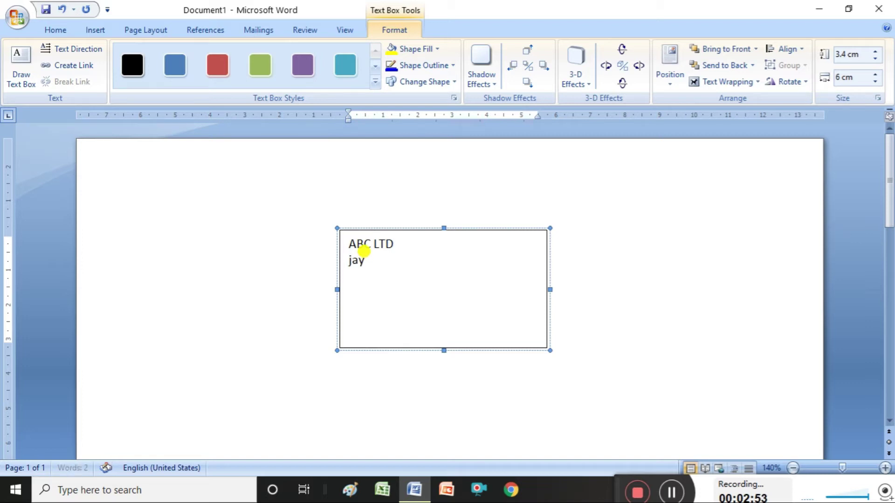
text(anagar)
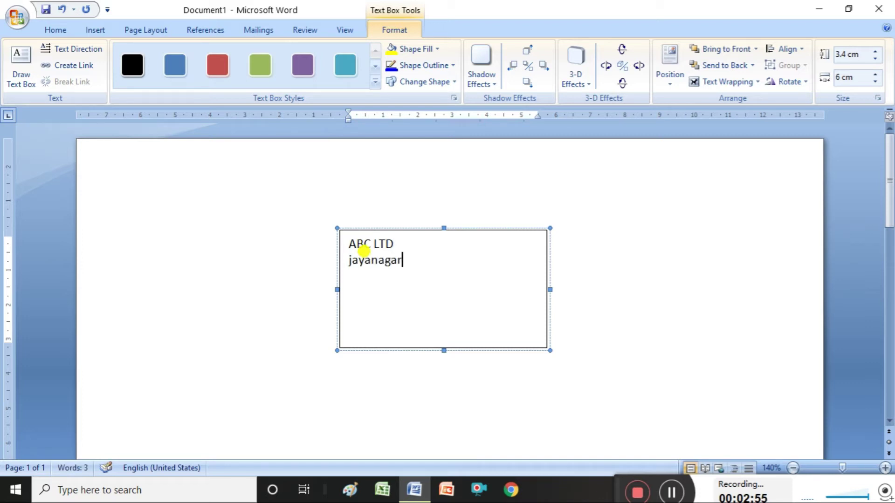
key(Return)
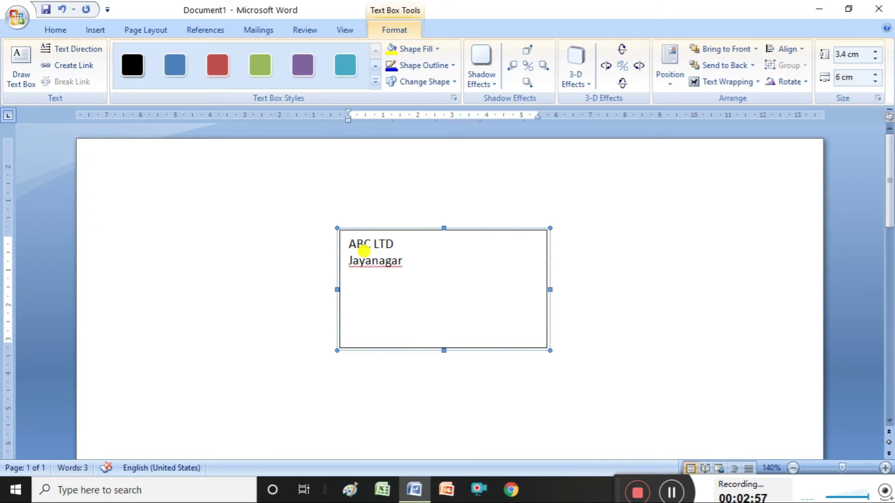
text(bangalor)
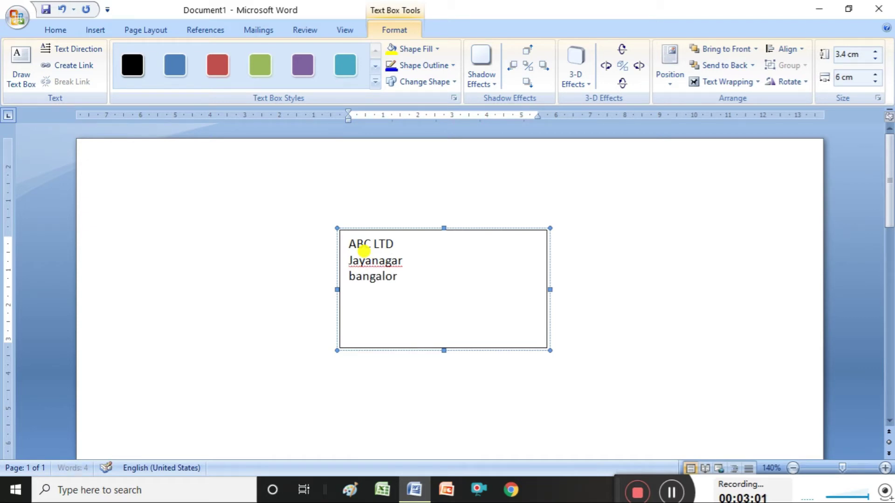
text(e ka)
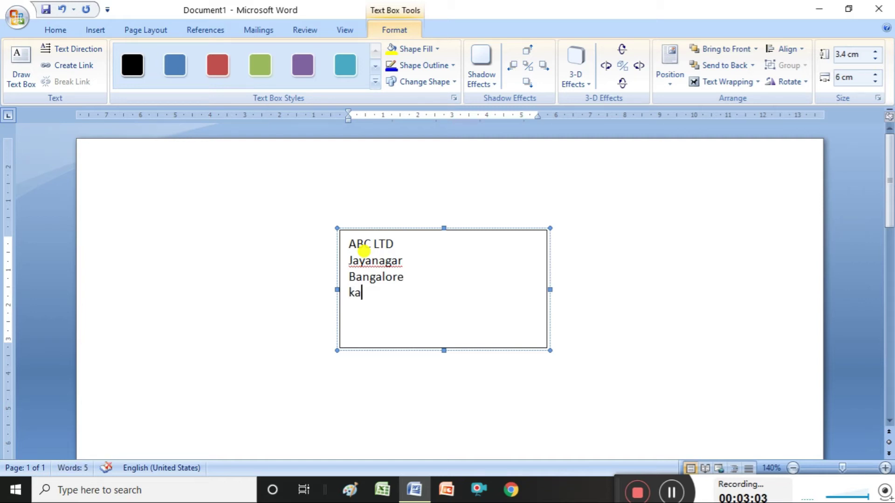
text(rnataka)
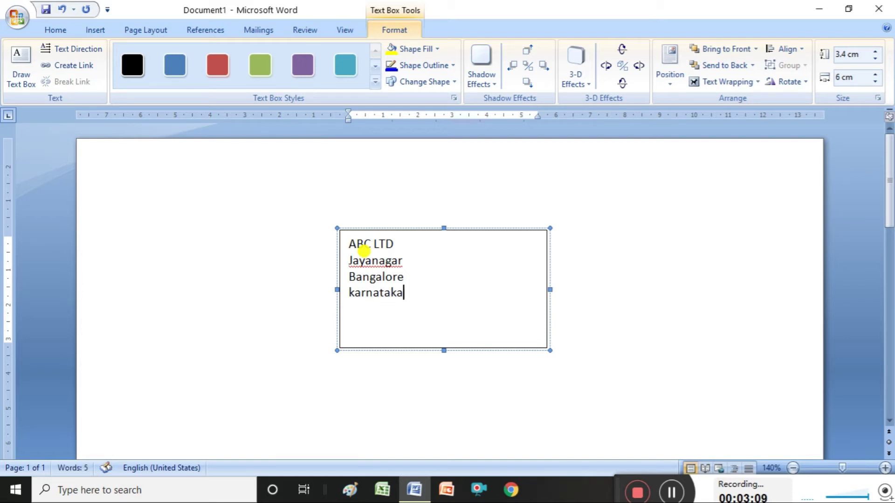
key(Return)
text(mob)
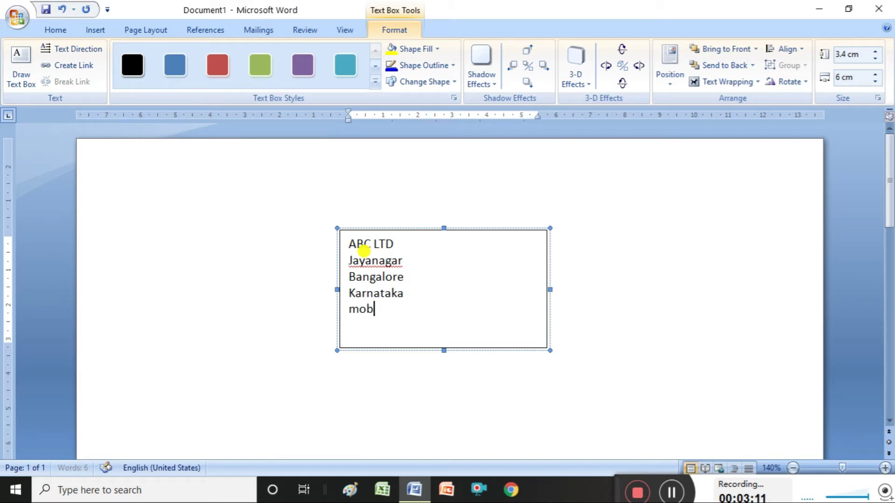
text(ile.no.5678)
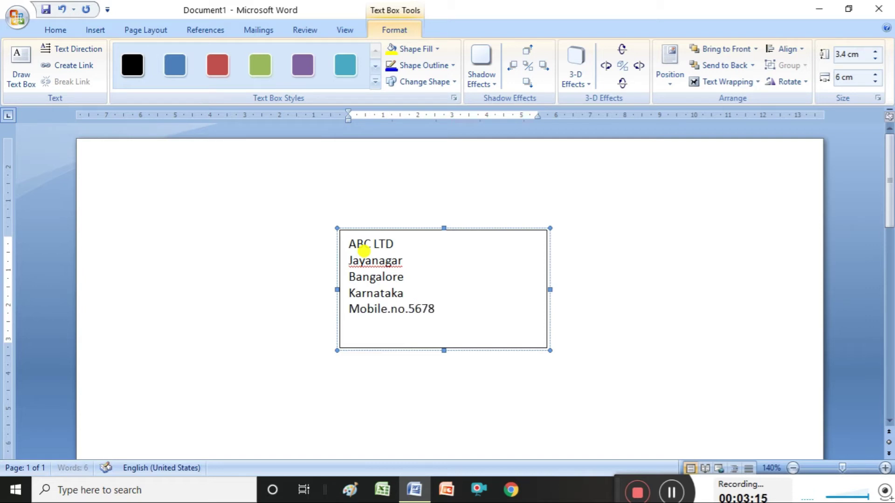
text(53965)
key(Return)
text(w)
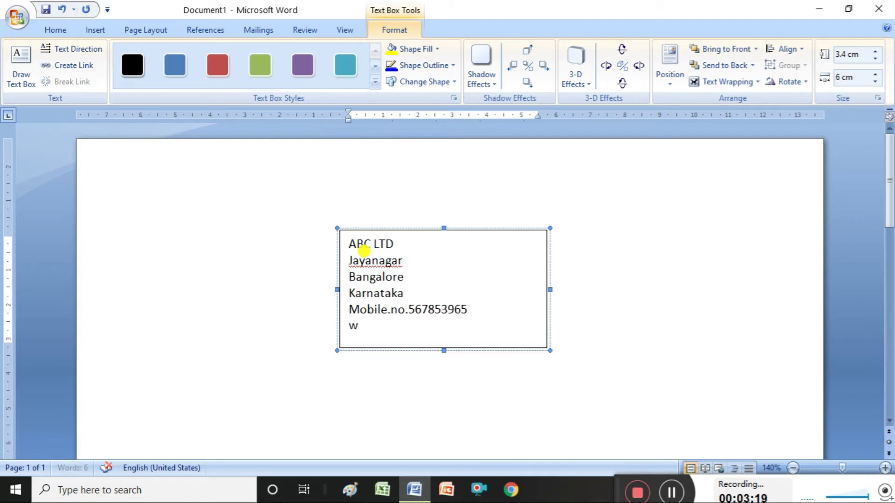
text(ww.sricompu)
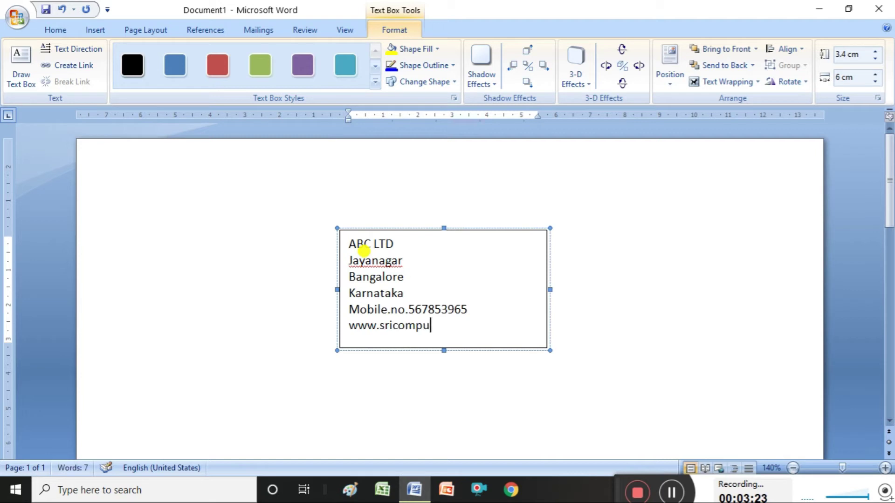
text(ters.com)
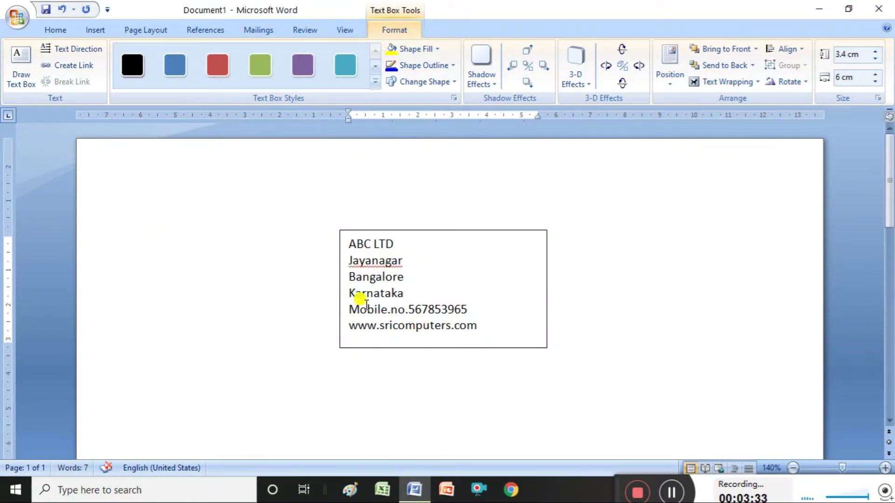
- Give the text box a green style with light green fill and a dark red outline
click(436, 278)
click(339, 71)
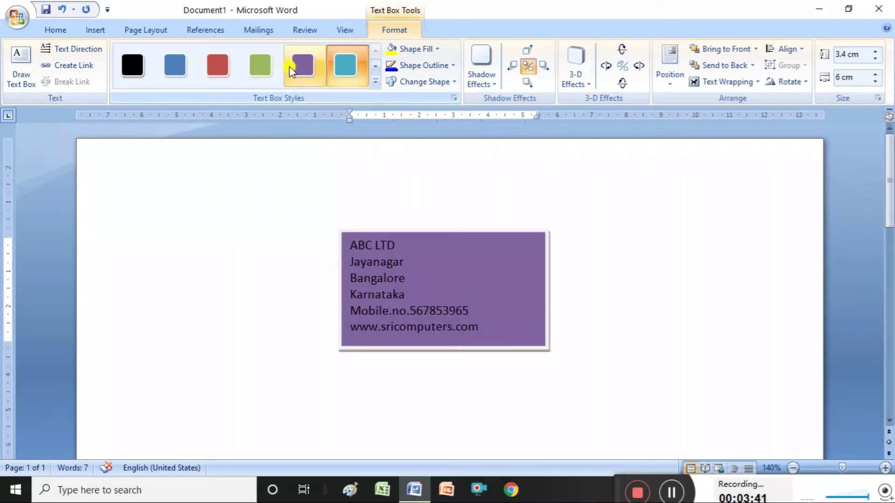
click(263, 69)
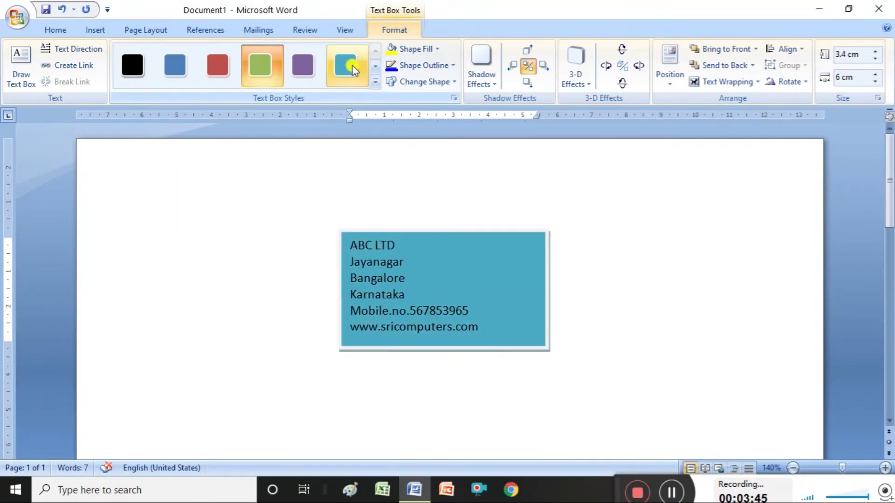
click(439, 49)
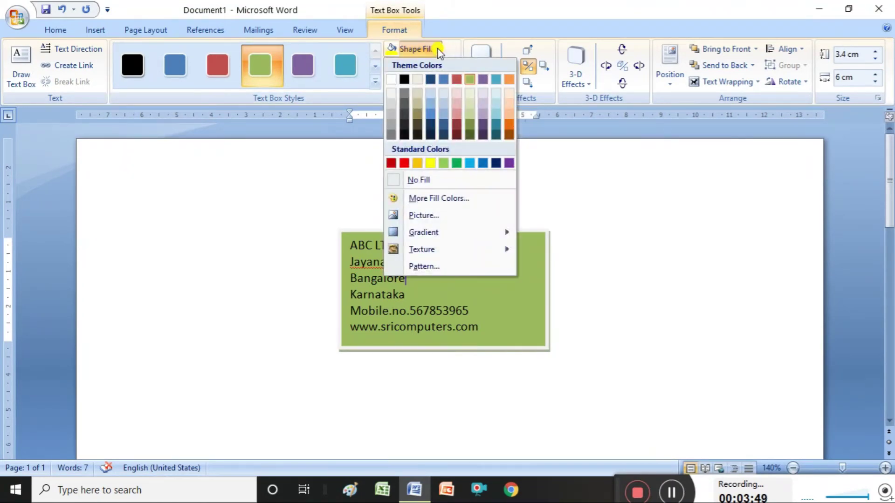
click(446, 163)
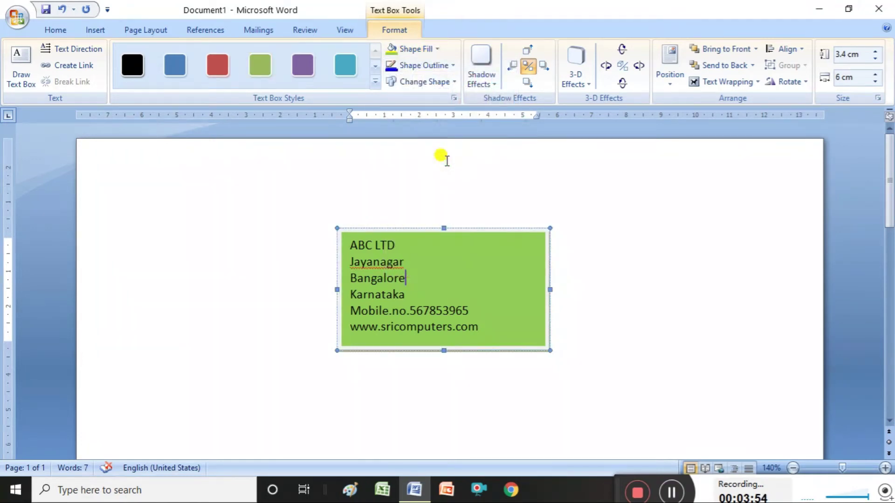
click(455, 67)
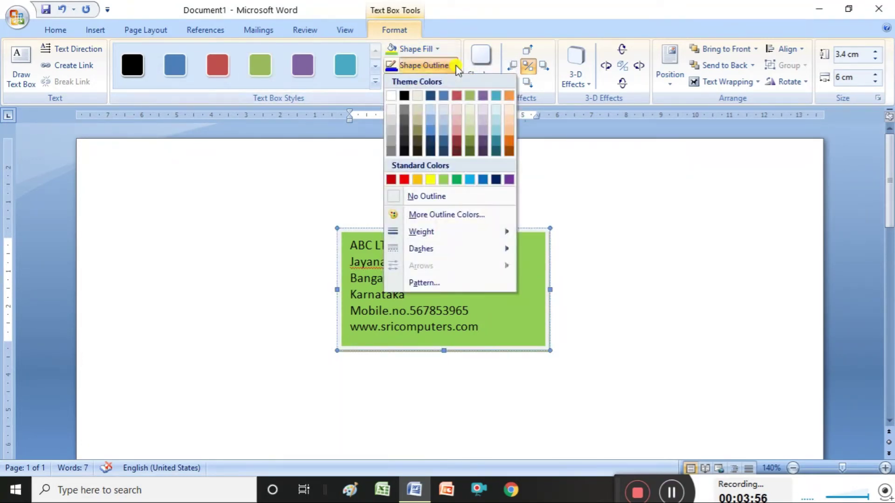
click(391, 180)
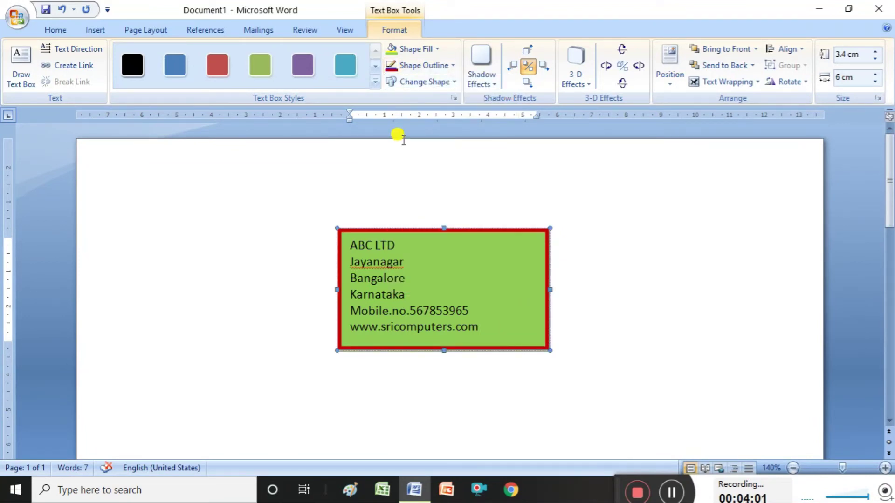
click(455, 85)
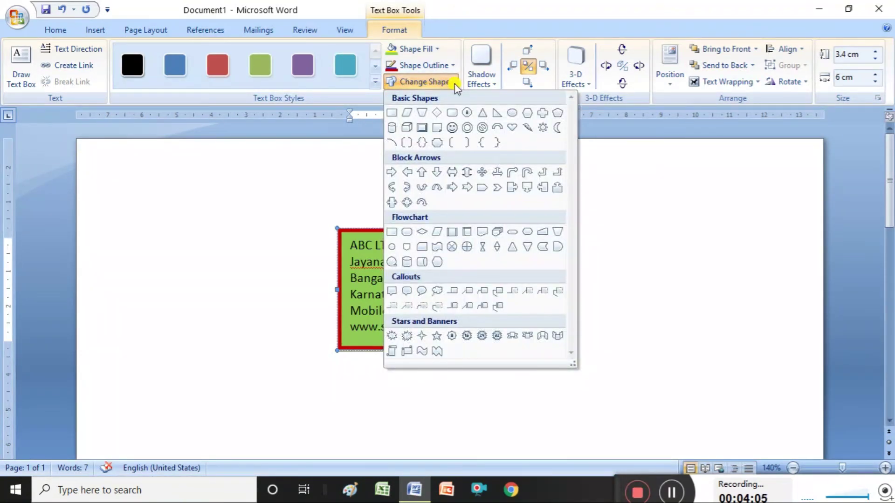
click(421, 113)
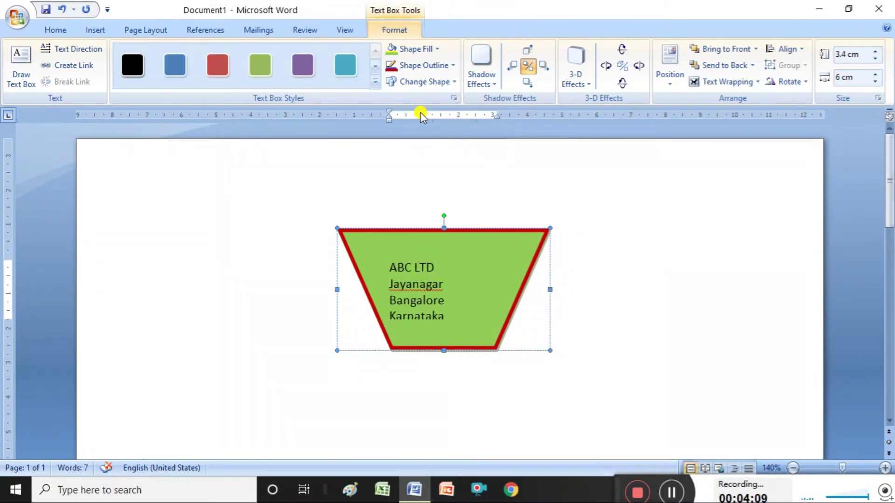
click(451, 83)
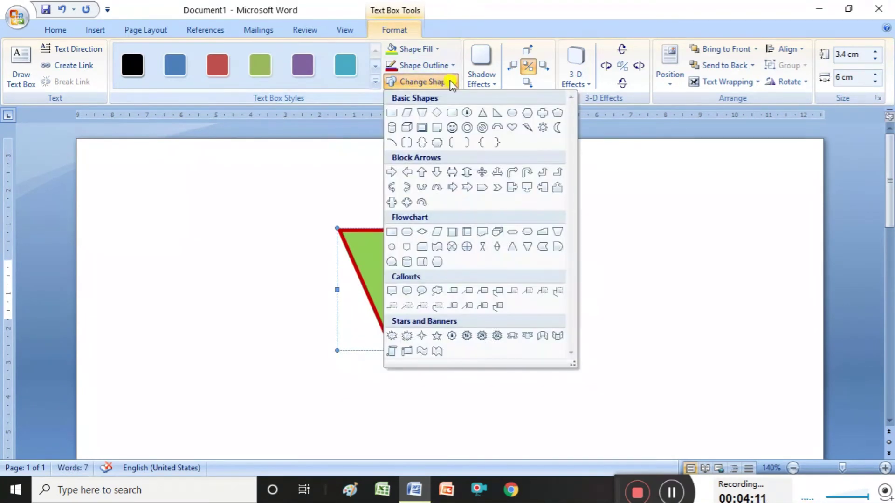
click(393, 112)
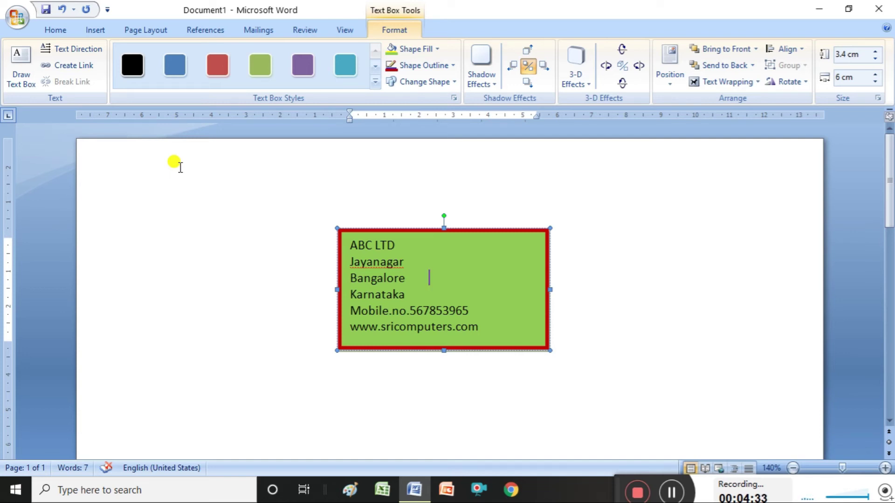
- Draw a small diamond inside the green card beside the text and apply the purple shape style
click(98, 32)
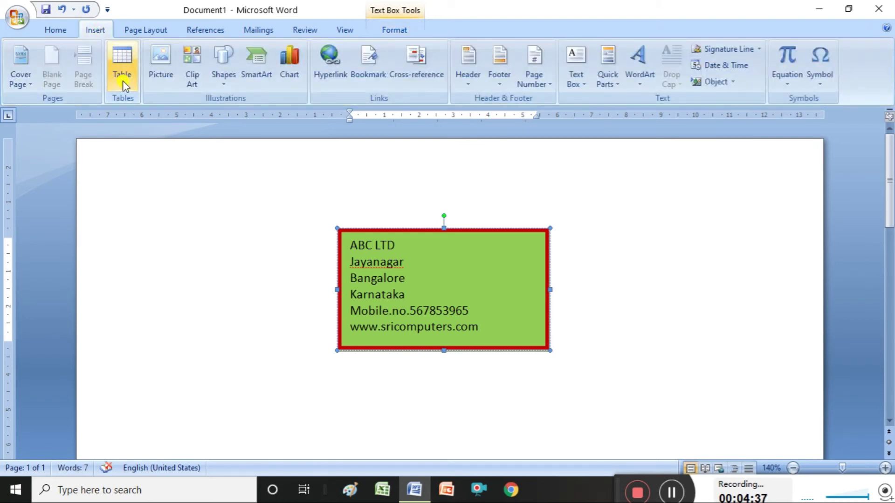
click(228, 82)
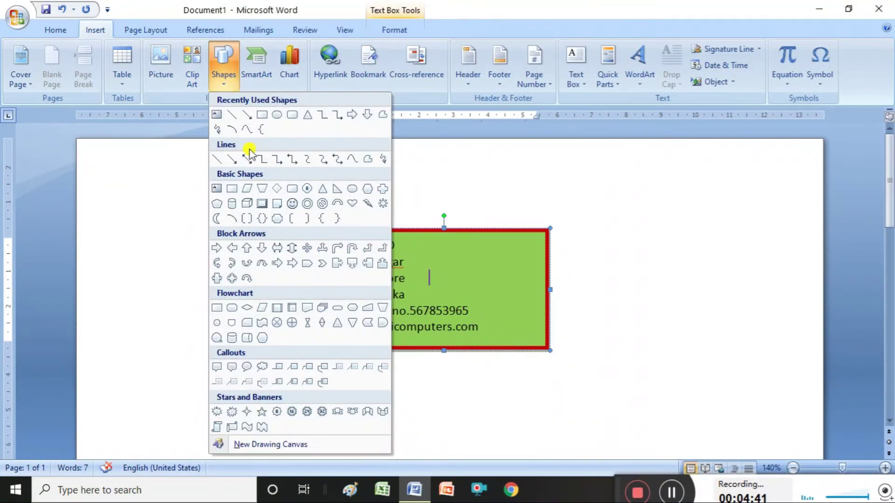
click(278, 191)
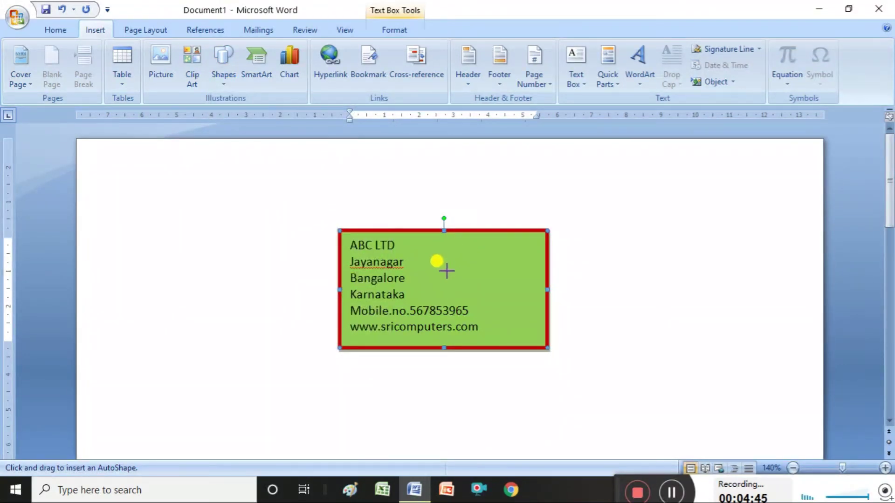
drag(451, 271, 481, 293)
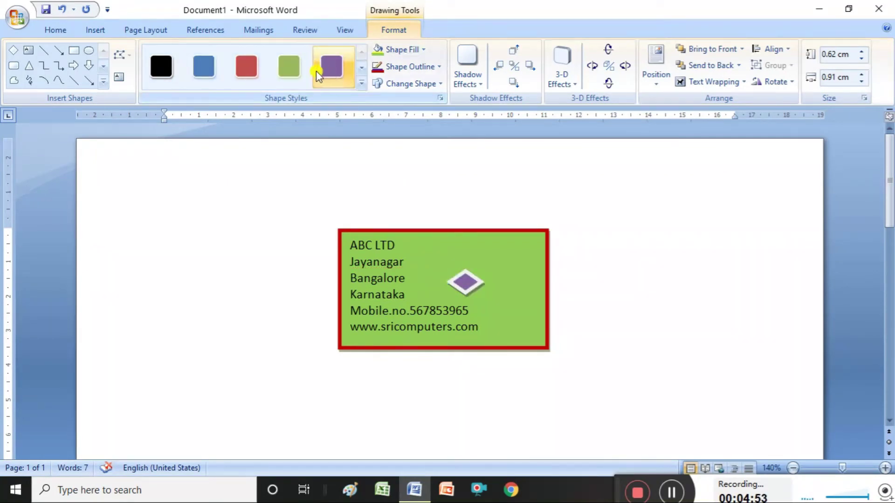
click(336, 72)
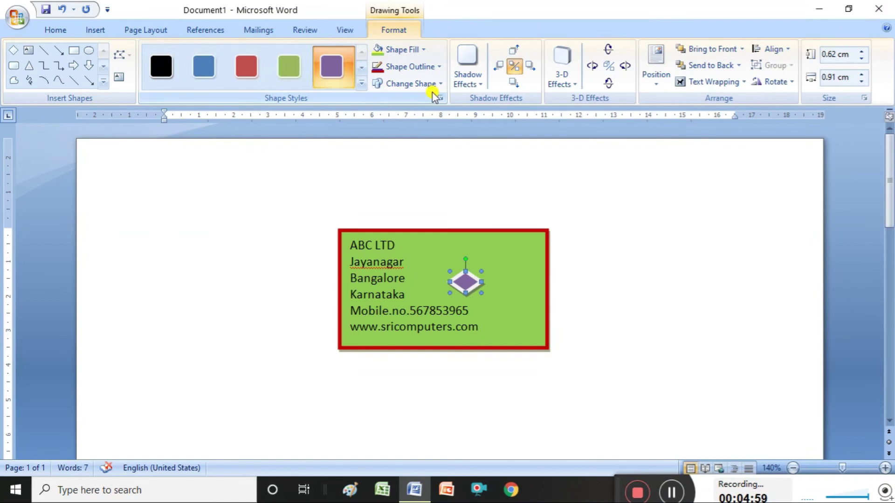
click(492, 256)
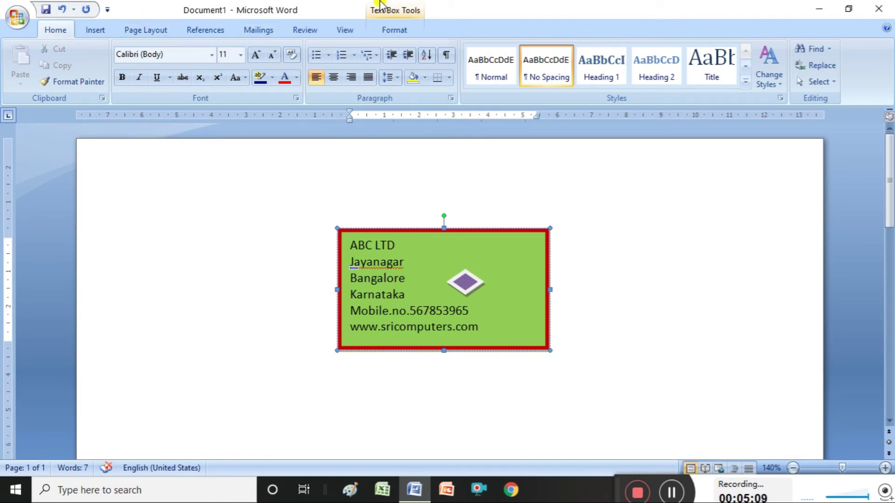
click(380, 16)
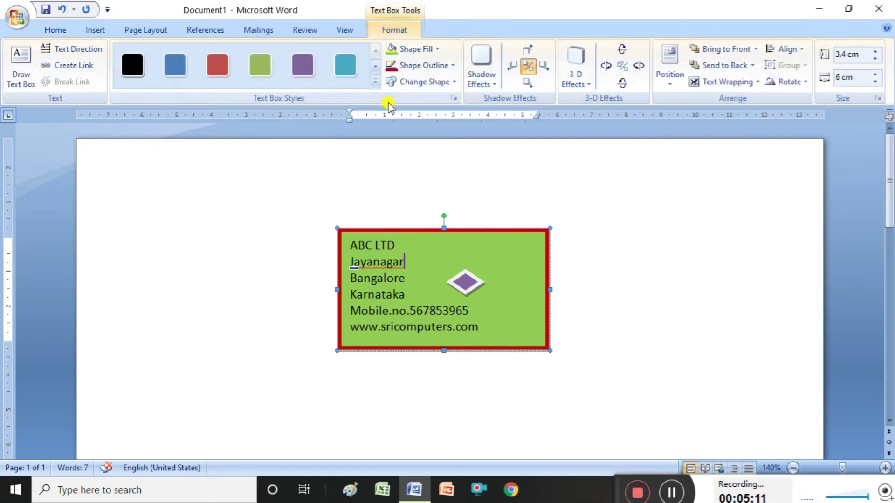
click(92, 55)
click(92, 55)
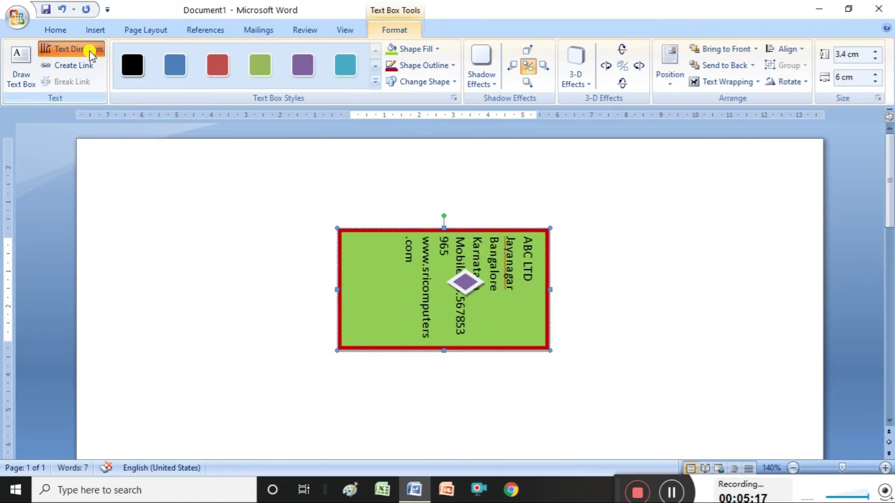
click(92, 55)
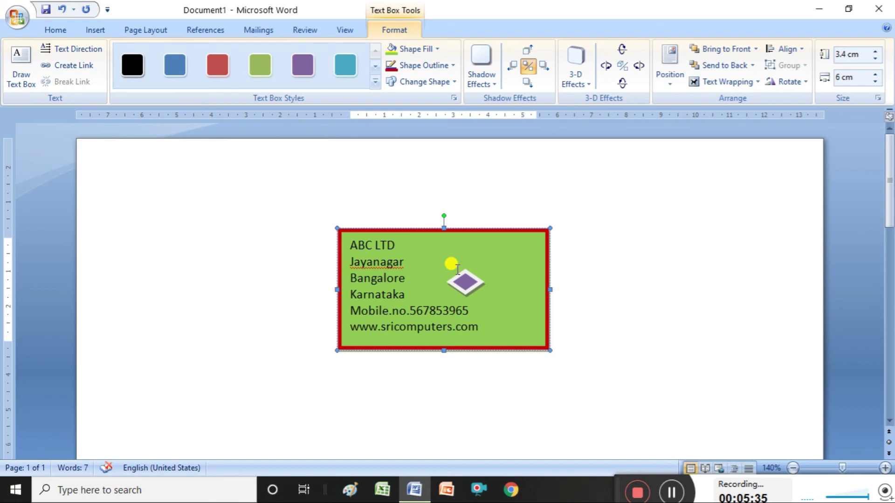
click(709, 226)
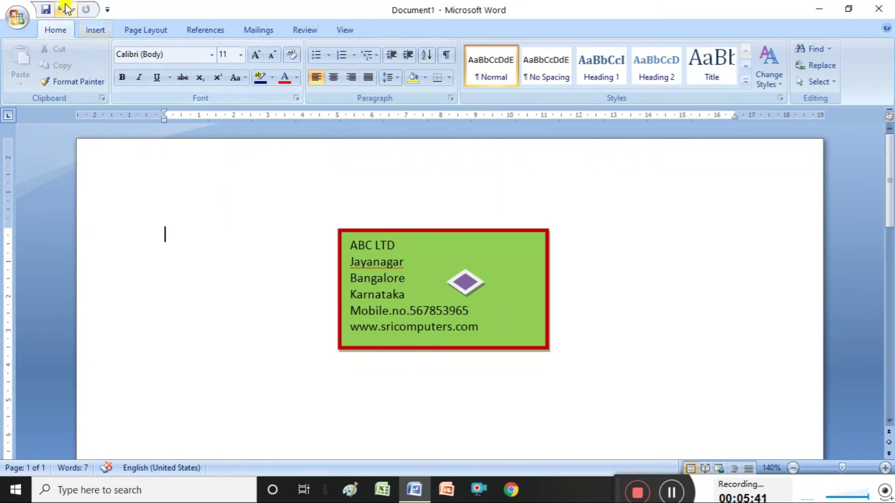
- Save the document as a Word Document named 'visiting carrds' in Documents
click(24, 13)
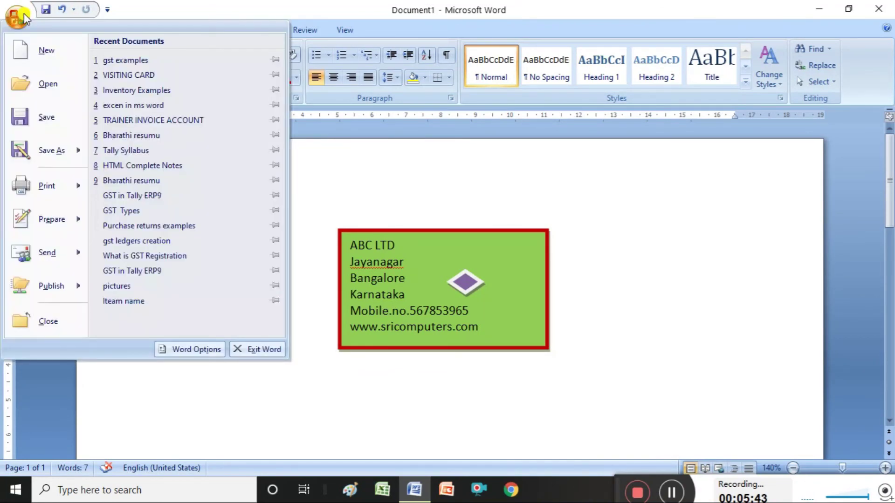
click(54, 116)
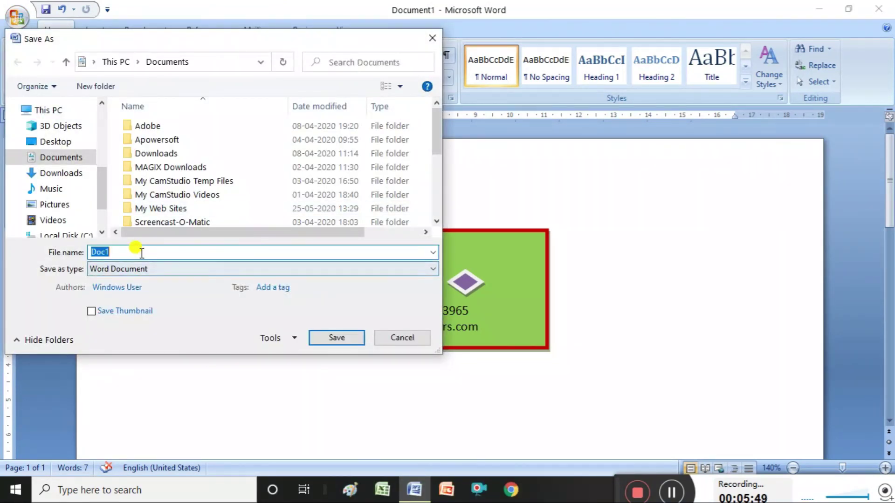
click(142, 253)
key(BackSpace)
key(BackSpace)
key(BackSpace)
key(BackSpace)
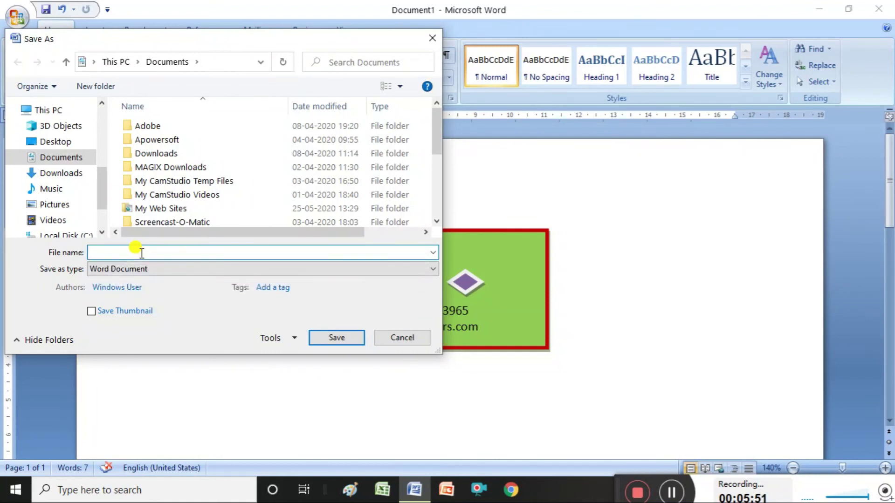
text(visiting c)
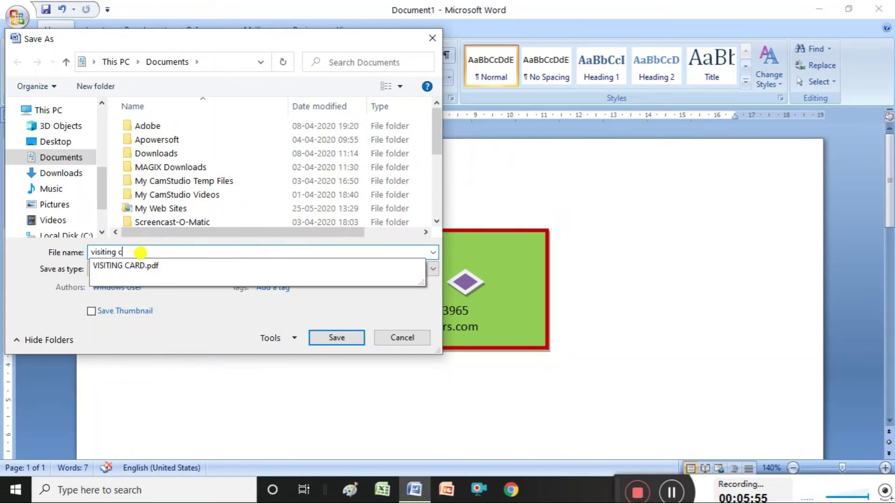
text(arrds)
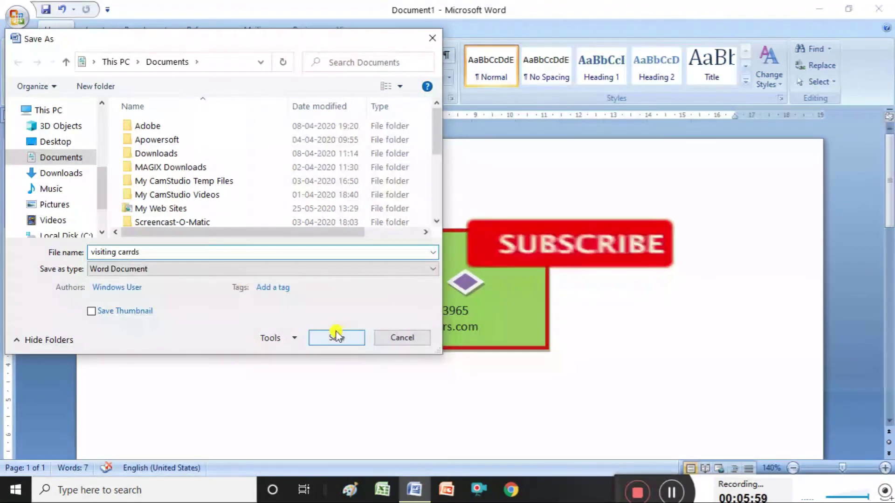
click(336, 338)
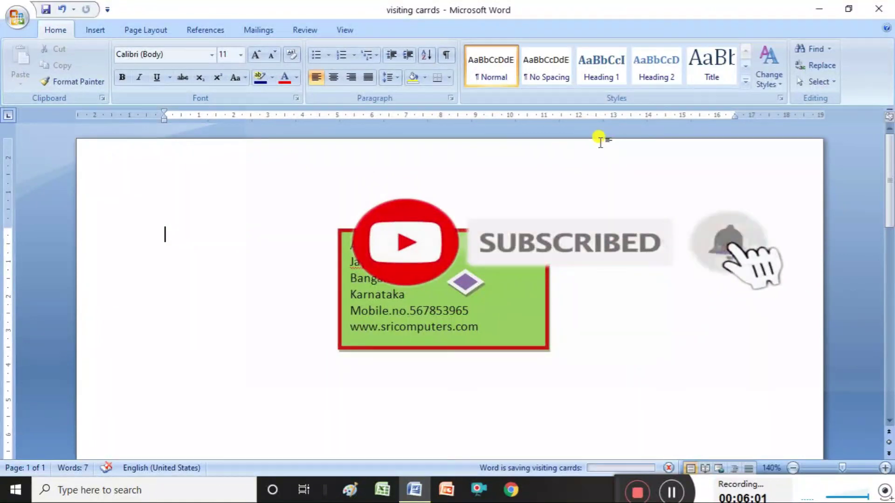